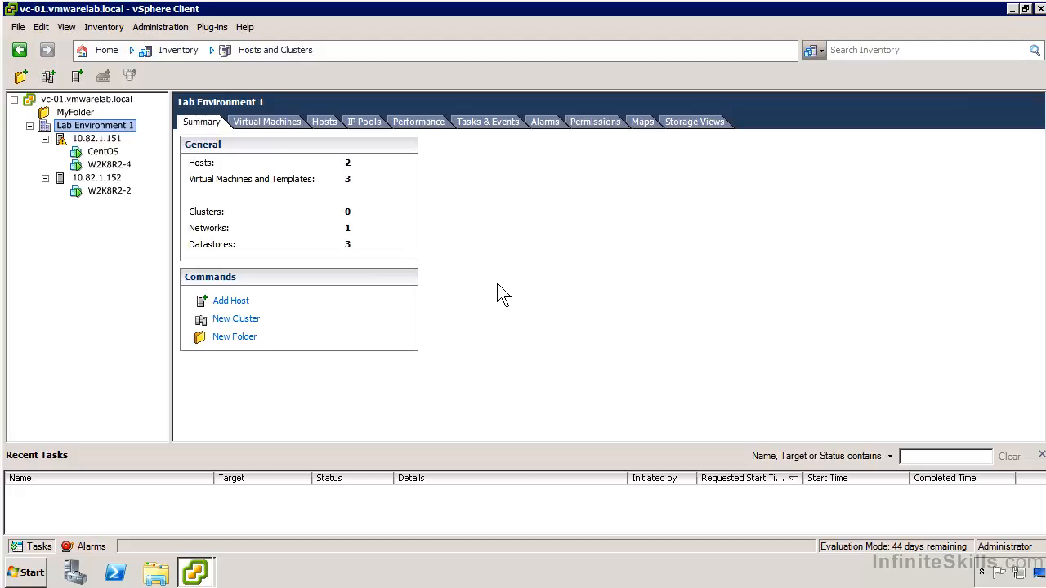
Start a new cluster named Cluster 1 in the Lab Environment 1 datacenter with vSphere DRS turned on
{"action": "right_click", "coordinate": [120, 127]}
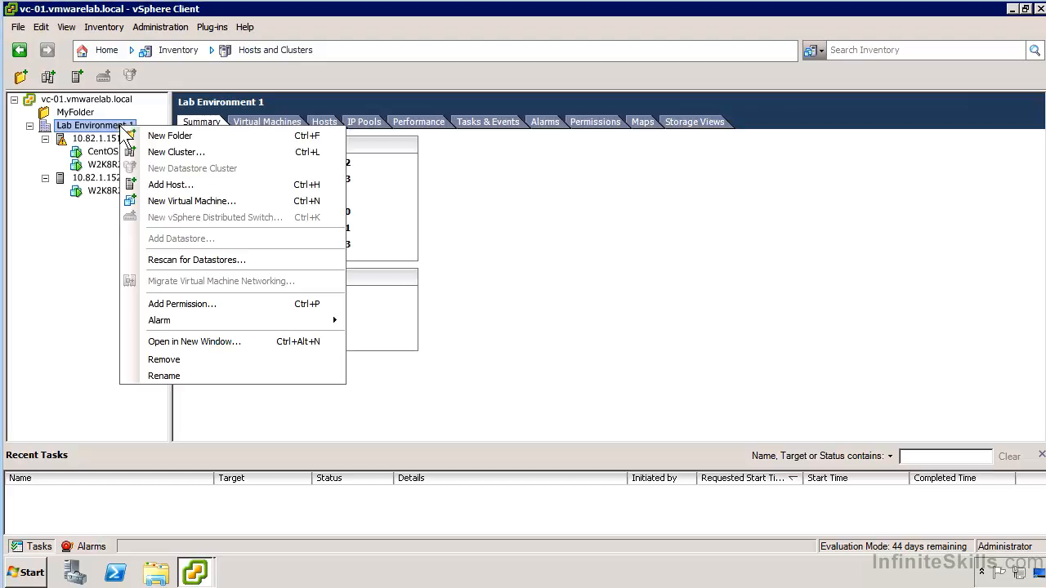
{"action": "left_click", "coordinate": [183, 152]}
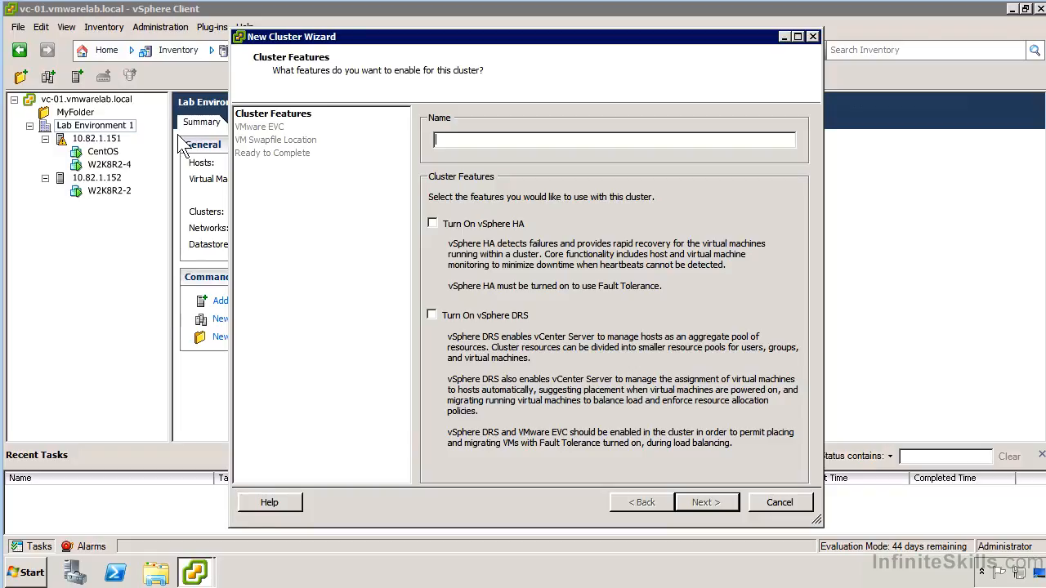
{"action": "type", "text": "Cluster 1"}
{"action": "left_click", "coordinate": [507, 315]}
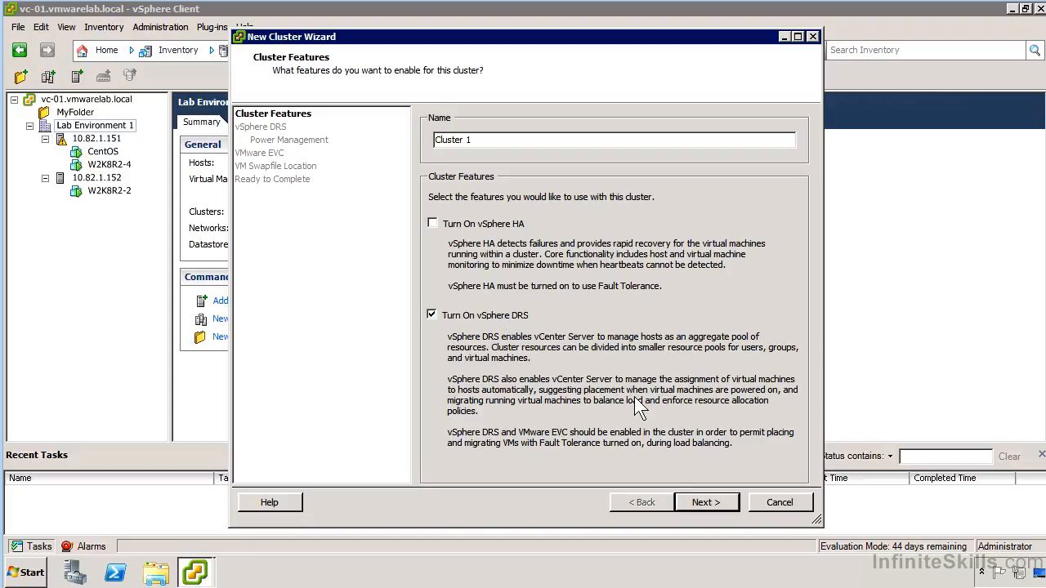
{"action": "left_click", "coordinate": [707, 502]}
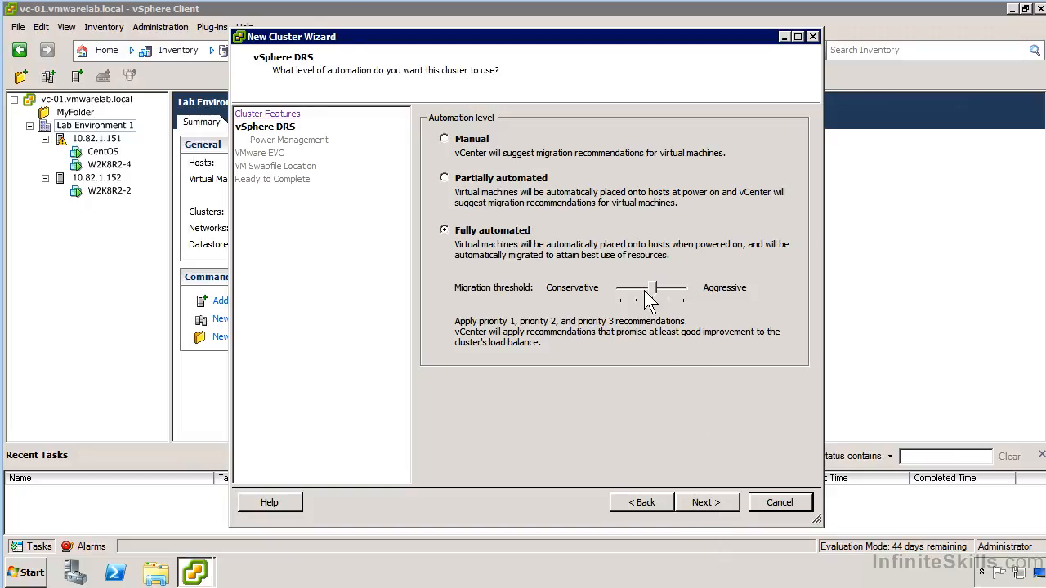
Try the DRS migration threshold levels between conservative and aggressive, ending on priority 1, 2 and 3 recommendations
{"action": "left_click_drag", "start_coordinate": [649, 289], "coordinate": [605, 296]}
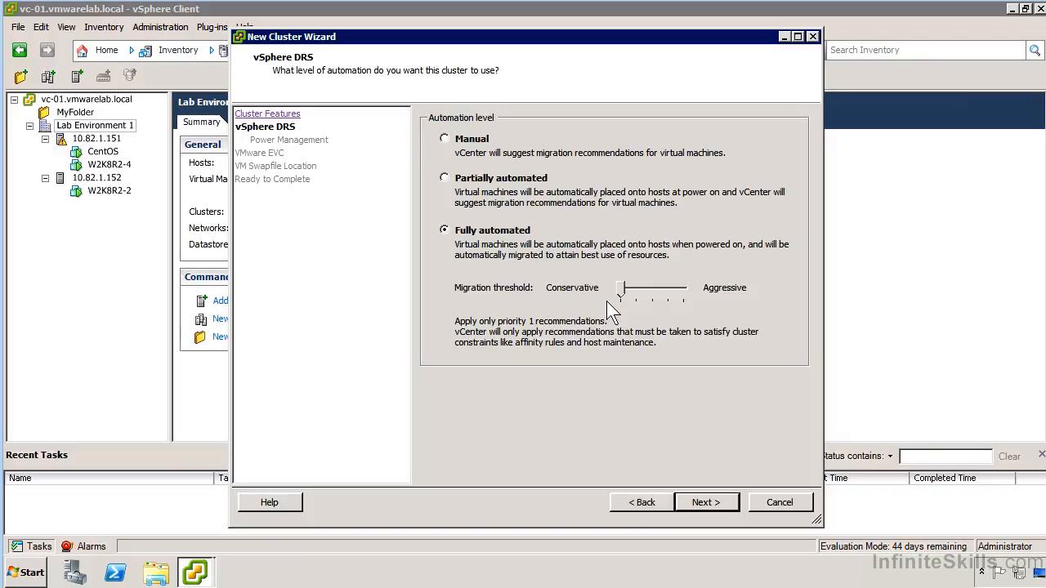
{"action": "left_click", "coordinate": [626, 297]}
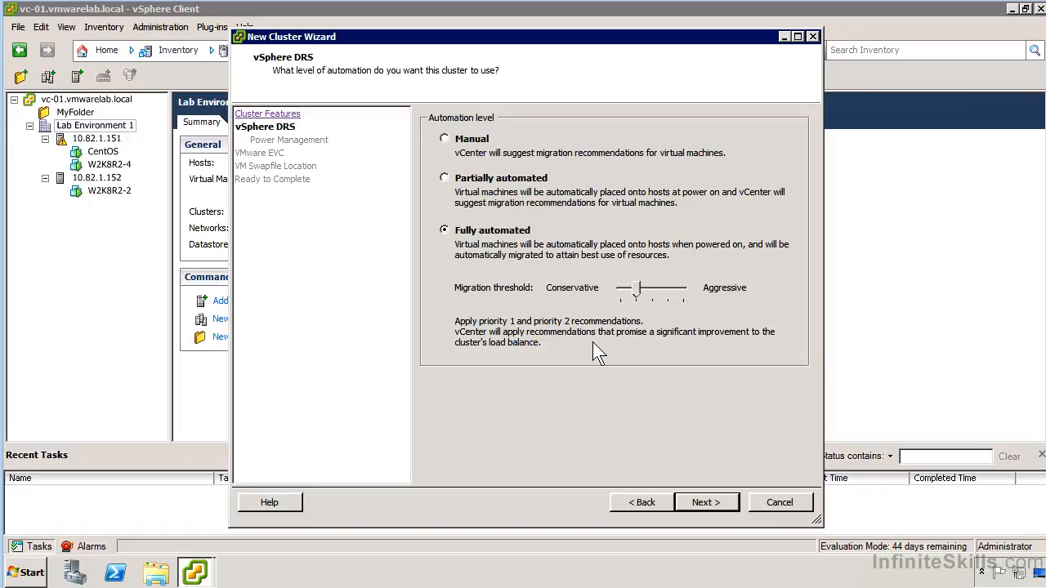
{"action": "left_click", "coordinate": [654, 292]}
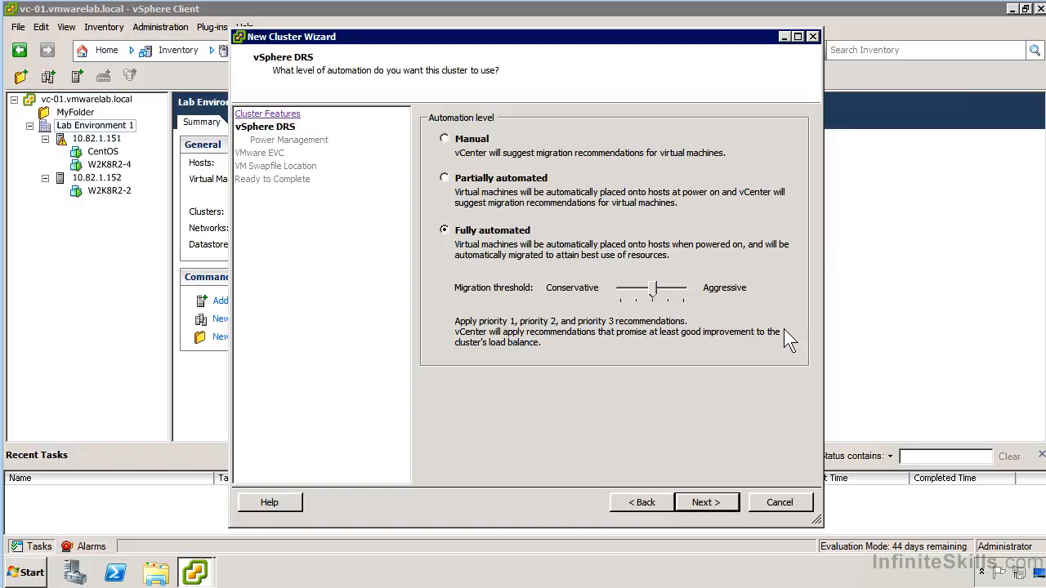
{"action": "left_click", "coordinate": [674, 292]}
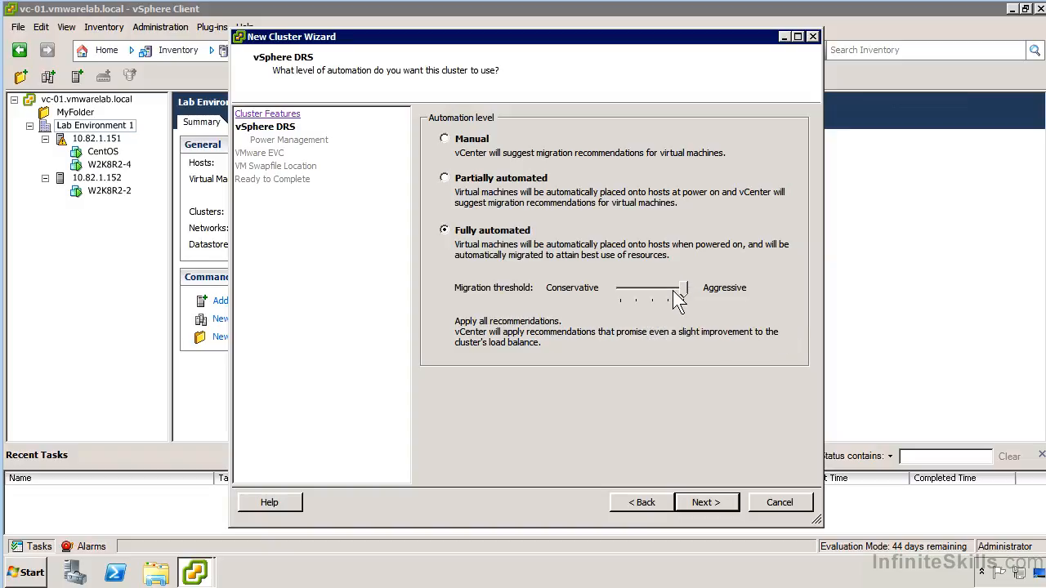
{"action": "left_click", "coordinate": [668, 290]}
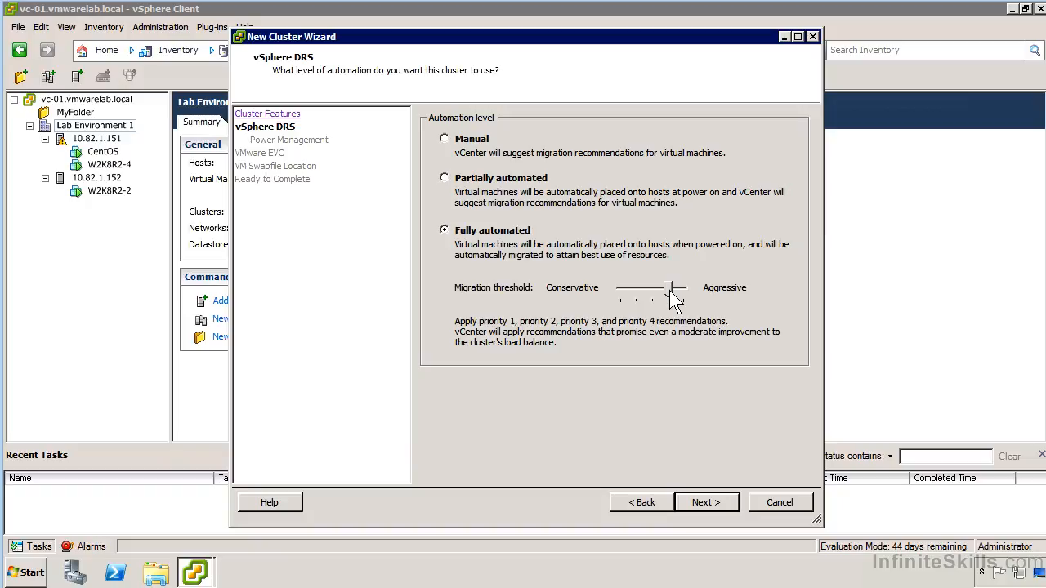
{"action": "left_click", "coordinate": [684, 291]}
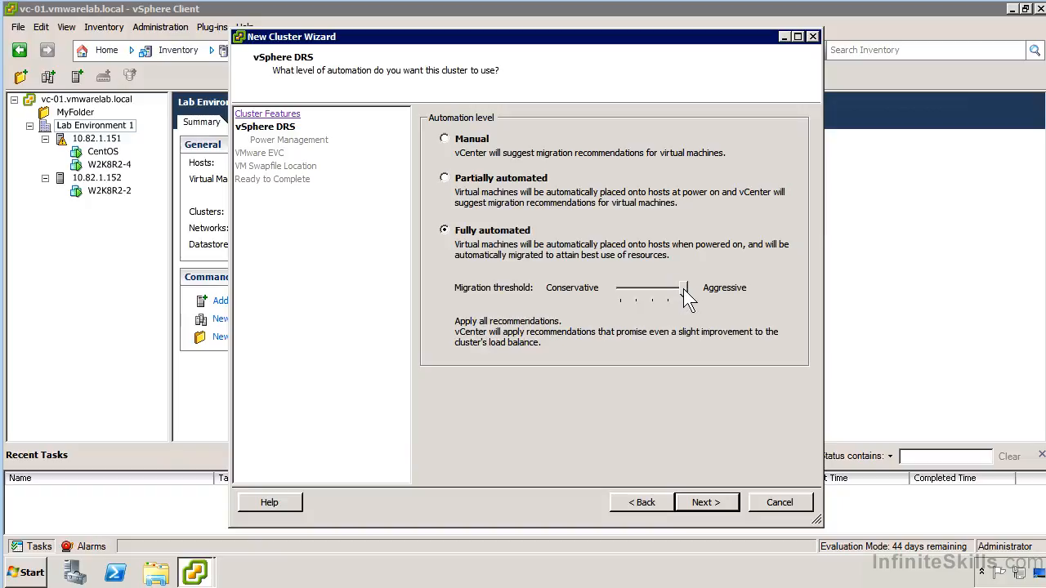
{"action": "left_click_drag", "start_coordinate": [683, 289], "coordinate": [656, 296]}
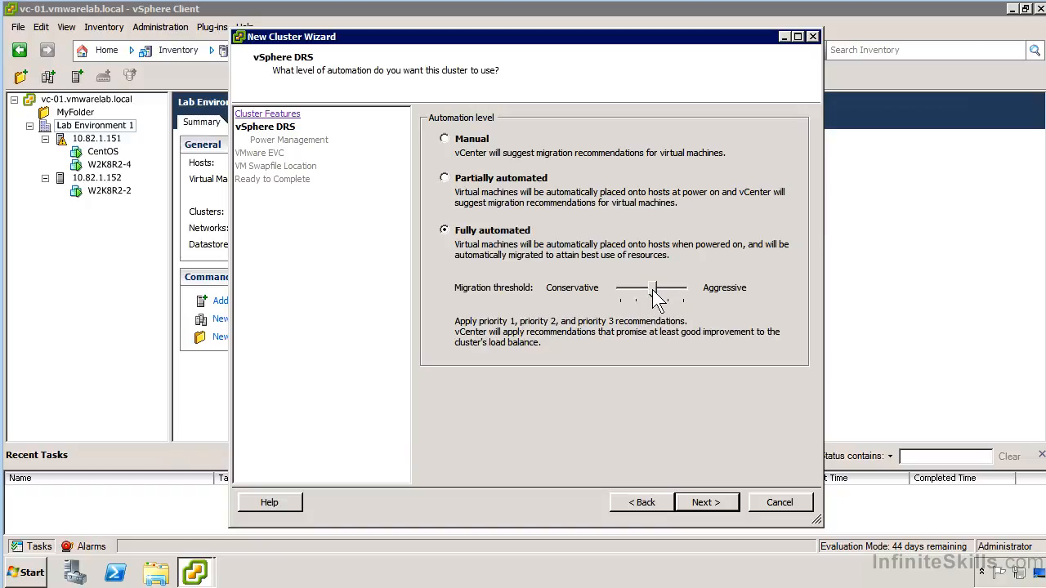
Accept fully automated DRS with the priority 3 threshold and keep the cluster's power management off
{"action": "left_click", "coordinate": [711, 505]}
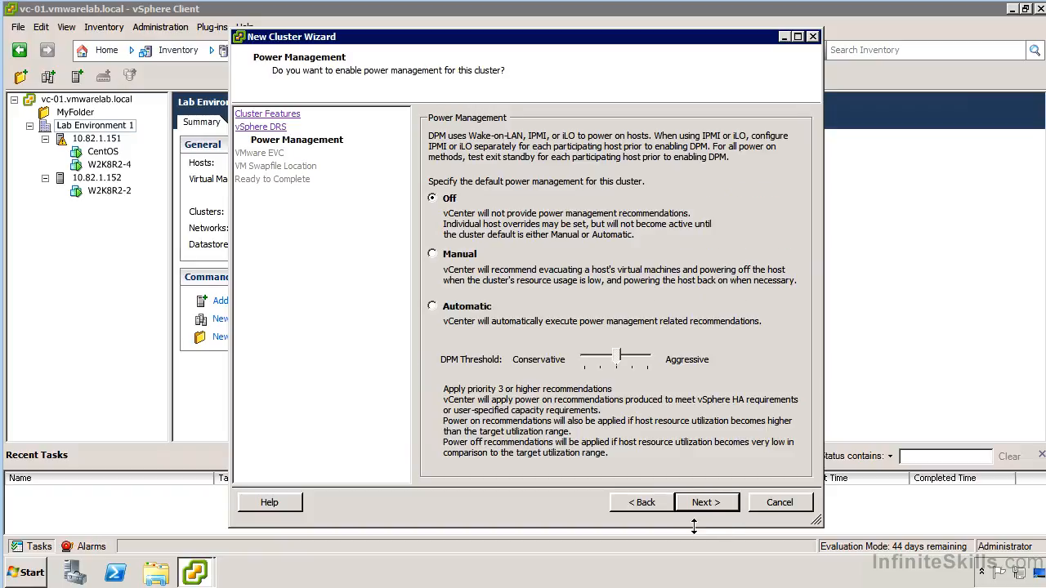
{"action": "left_click", "coordinate": [710, 501]}
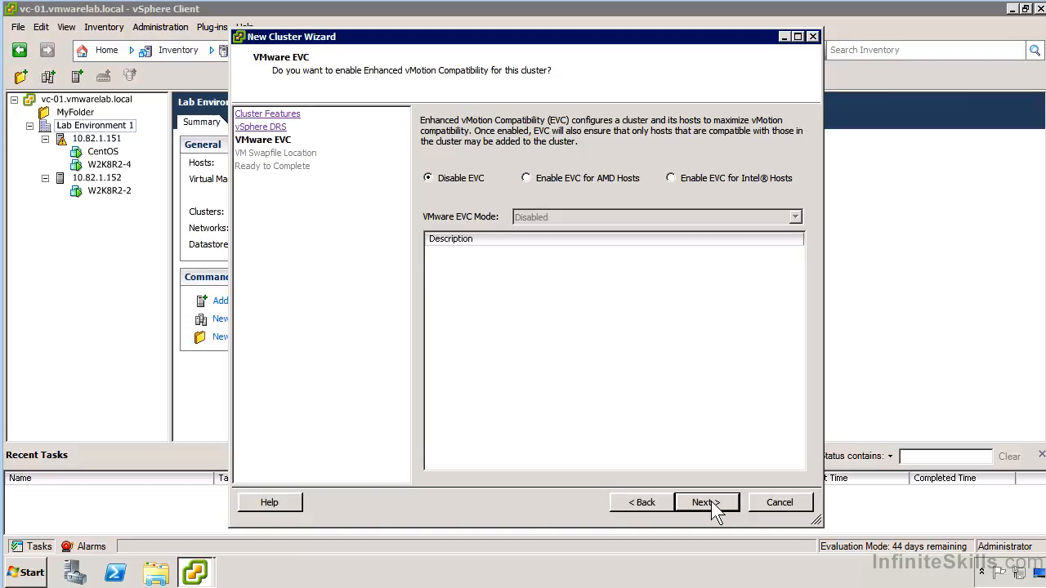
Look through the EVC modes offered for Intel and AMD hosts and set the cluster back to Disable EVC
{"action": "left_click", "coordinate": [707, 181]}
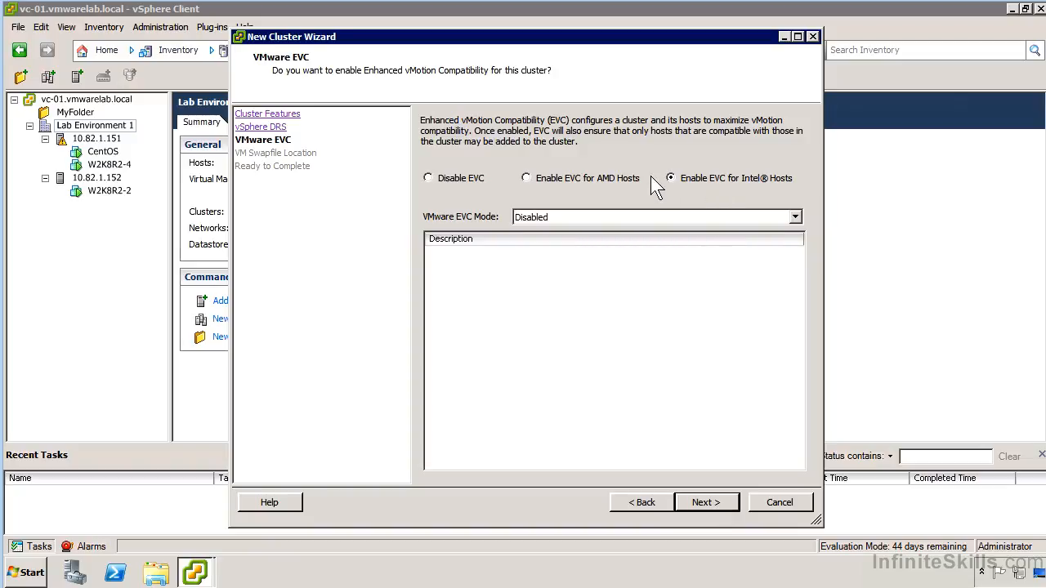
{"action": "left_click", "coordinate": [708, 217]}
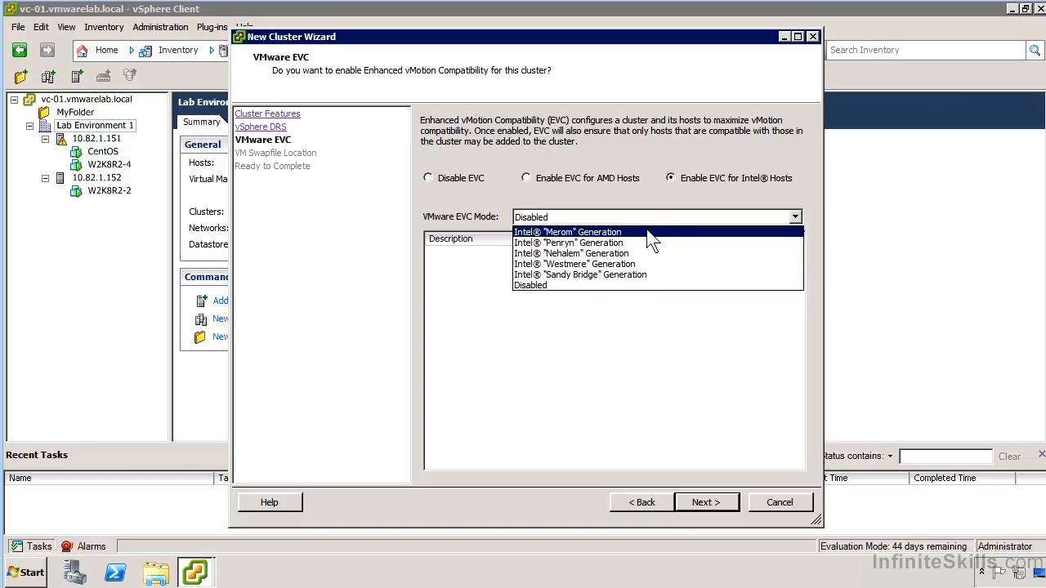
{"action": "left_click", "coordinate": [632, 203]}
{"action": "left_click", "coordinate": [563, 178]}
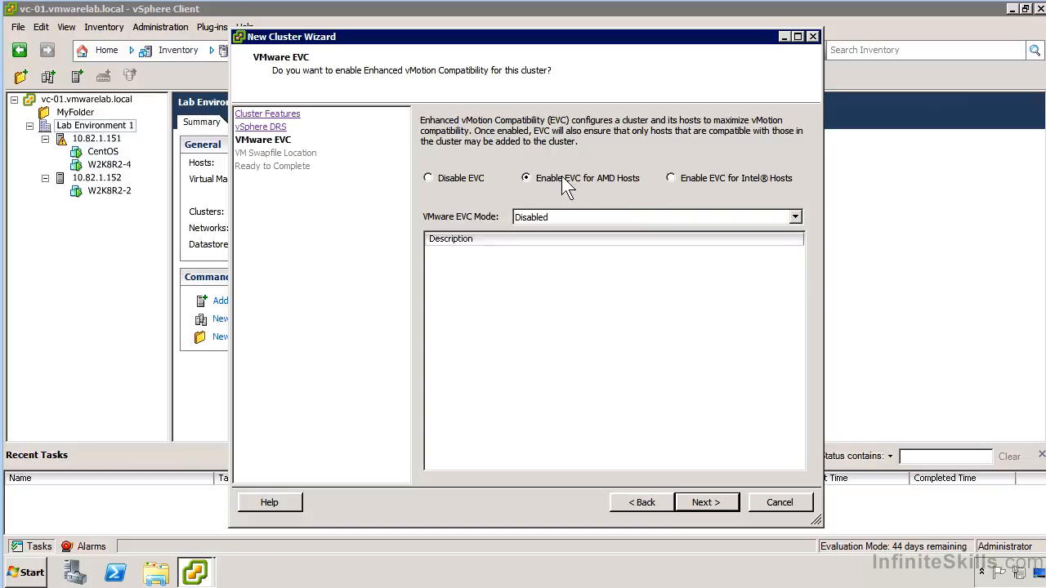
{"action": "left_click", "coordinate": [599, 214]}
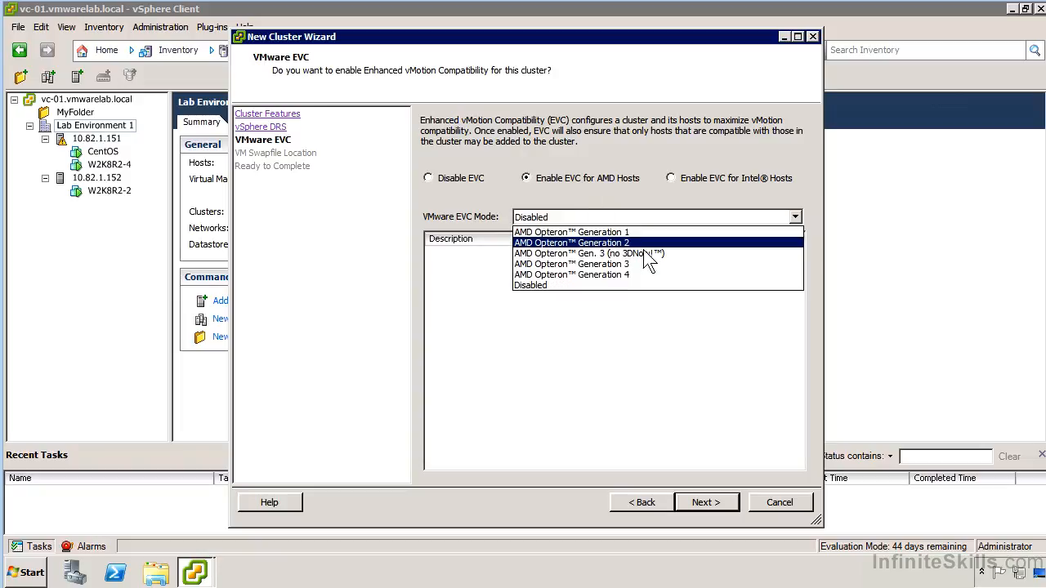
{"action": "left_click", "coordinate": [448, 176]}
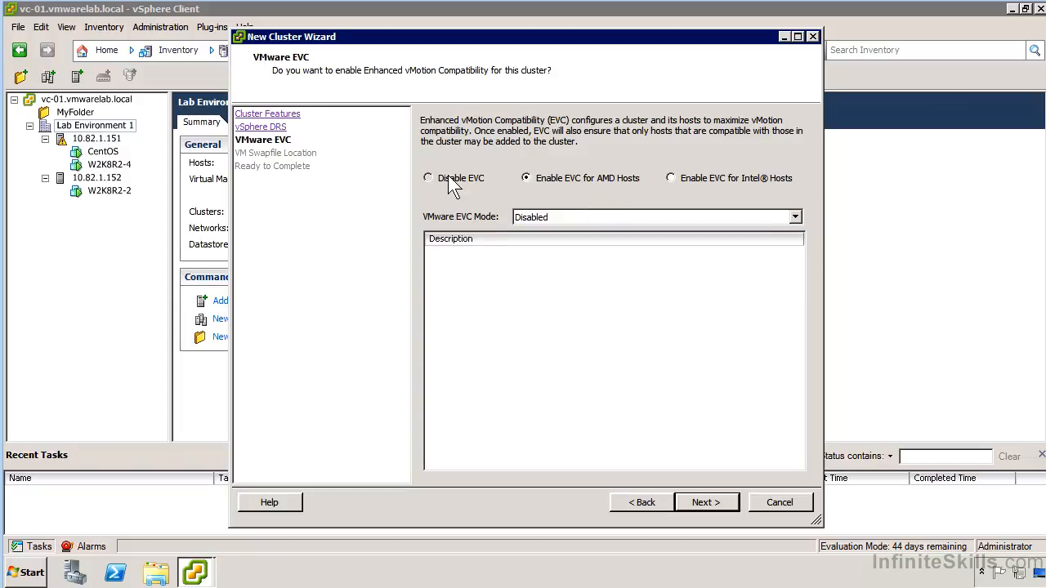
{"action": "left_click", "coordinate": [448, 176]}
Keep EVC disabled, store swapfiles in the same directory as the virtual machine, and finish creating the cluster
{"action": "left_click", "coordinate": [727, 501]}
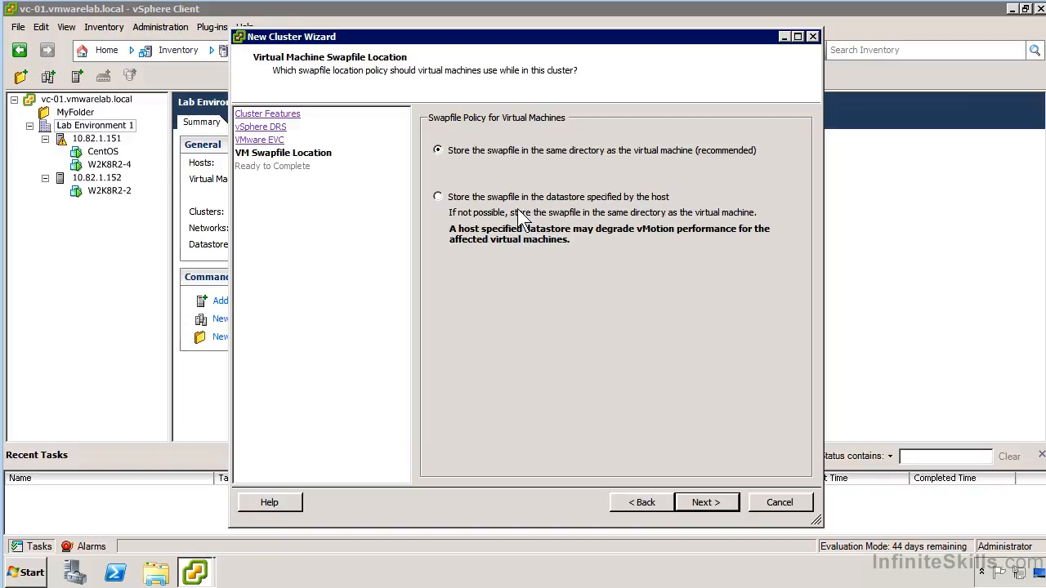
{"action": "left_click", "coordinate": [693, 502]}
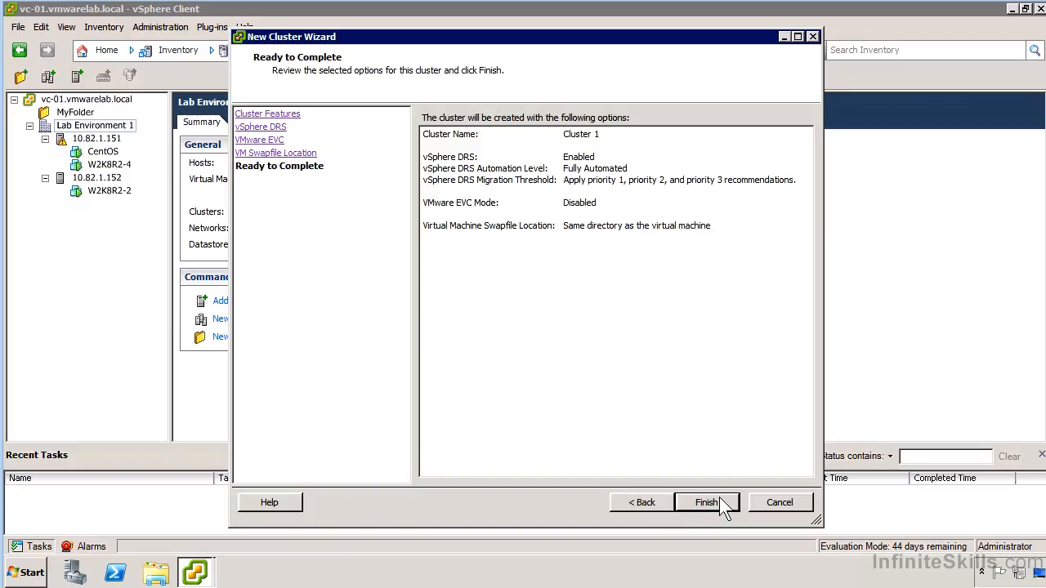
{"action": "left_click", "coordinate": [706, 499]}
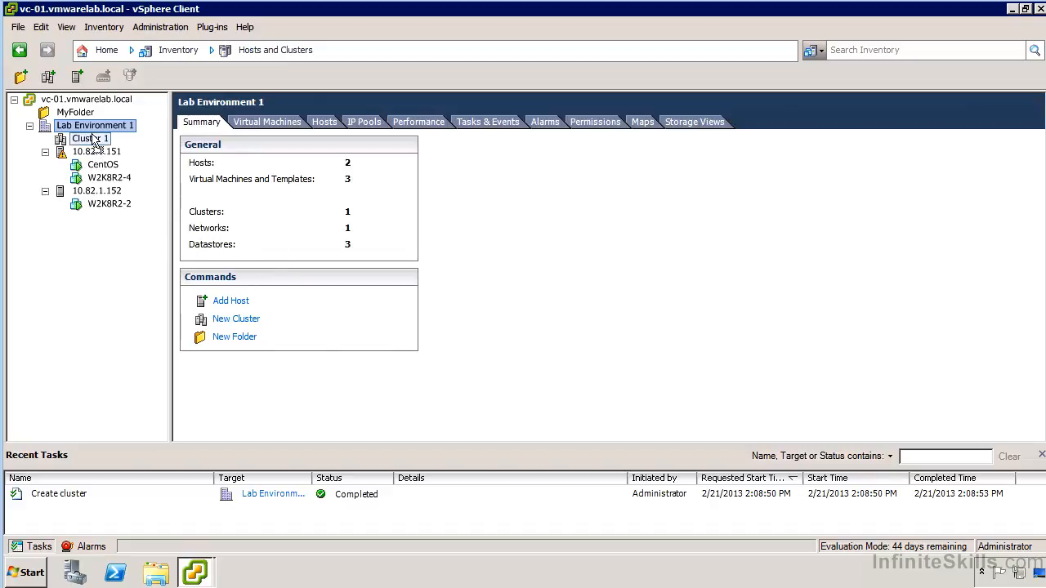
Move host 10.82.1.151 into Cluster 1, putting its virtual machines in the cluster's root resource pool
{"action": "left_click_drag", "start_coordinate": [96, 141], "coordinate": [92, 139]}
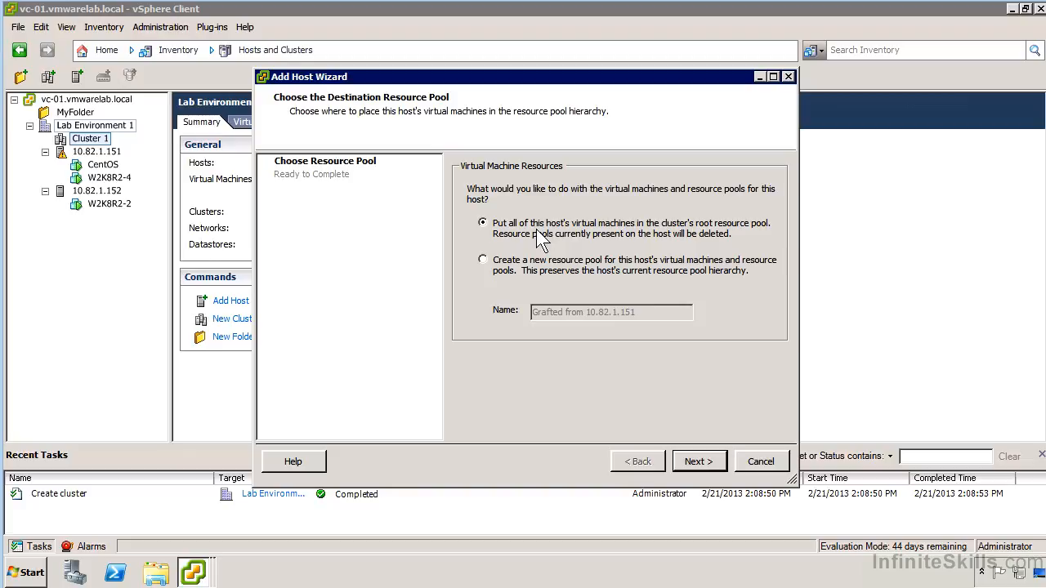
{"action": "left_click", "coordinate": [700, 460]}
{"action": "left_click", "coordinate": [700, 460]}
{"action": "left_click", "coordinate": [707, 459]}
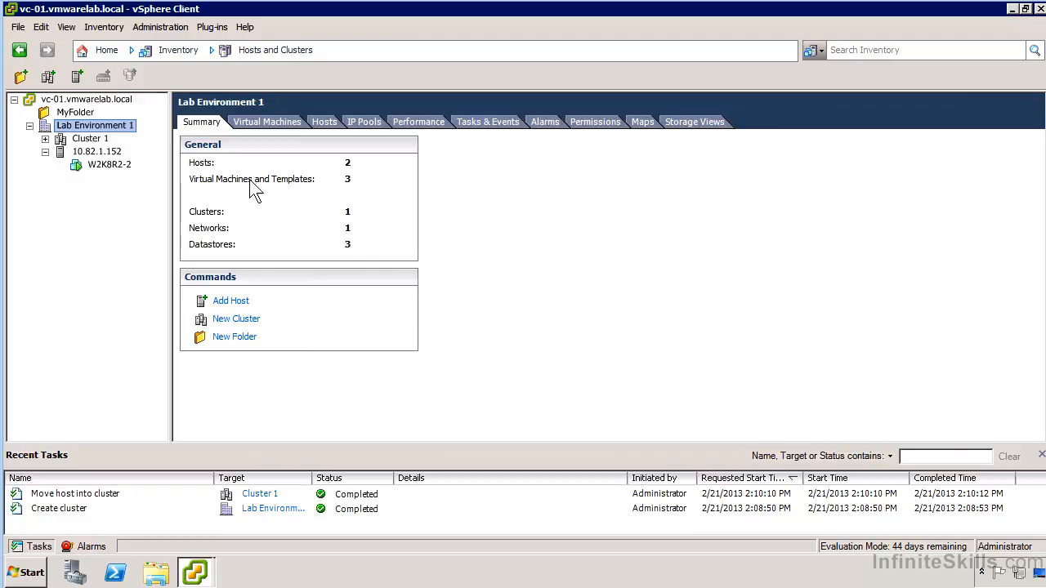
Move host 10.82.1.152 into Cluster 1 using the root resource pool, and expand the cluster in the inventory
{"action": "left_click_drag", "start_coordinate": [96, 151], "coordinate": [89, 139]}
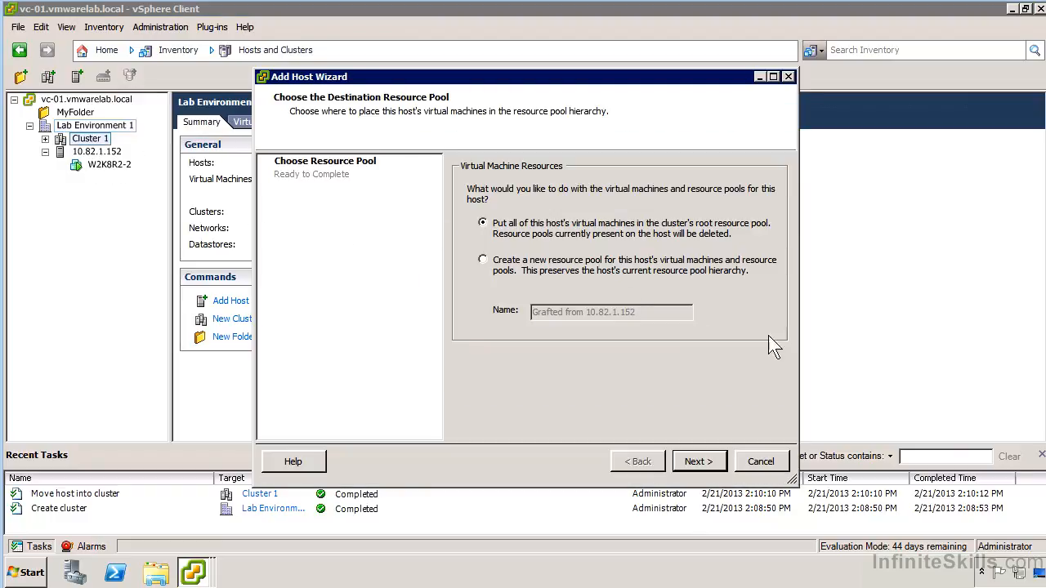
{"action": "left_click", "coordinate": [695, 462]}
{"action": "left_click", "coordinate": [699, 461]}
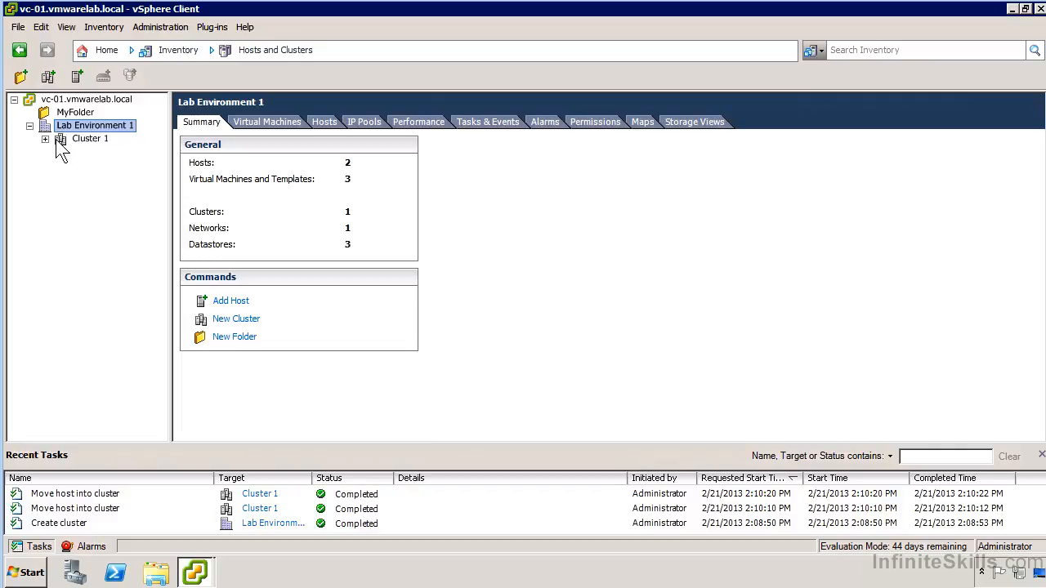
{"action": "left_click", "coordinate": [44, 139]}
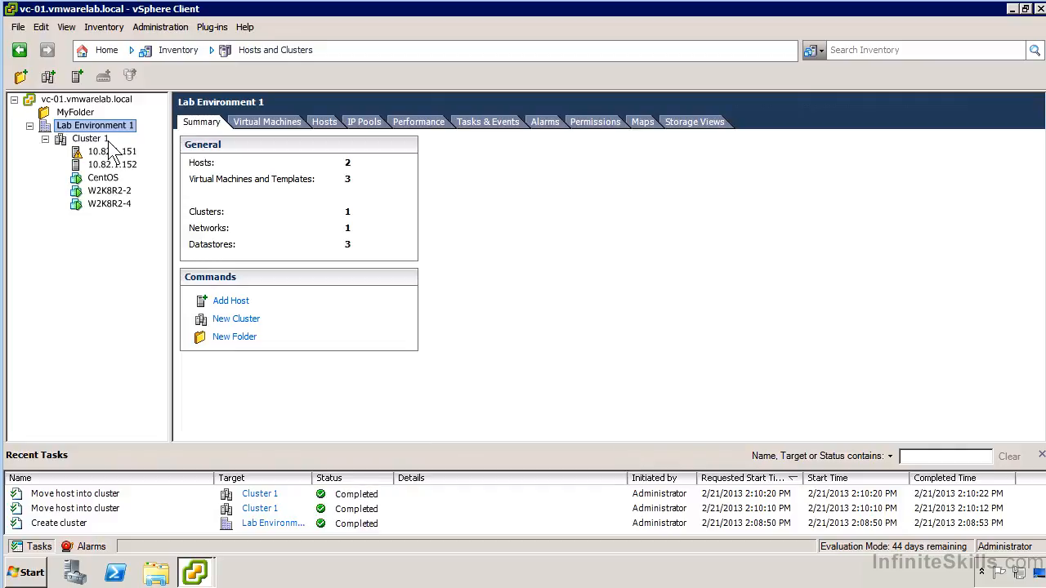